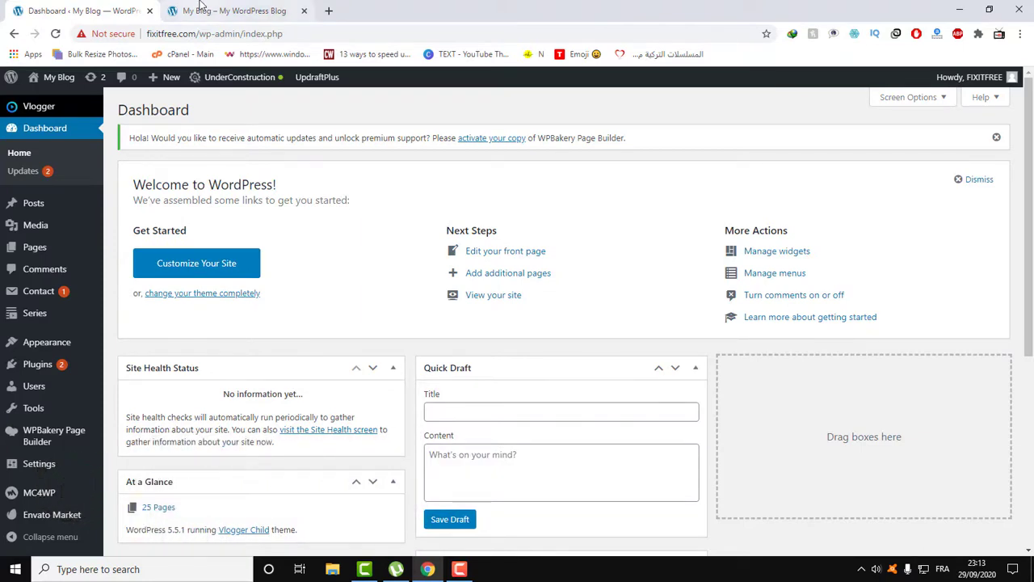
# Step: Examine the copyright credit line in the footer of the My Blog front page
pyautogui.click(267, 10)
pyautogui.scroll(-10, 431, 364)
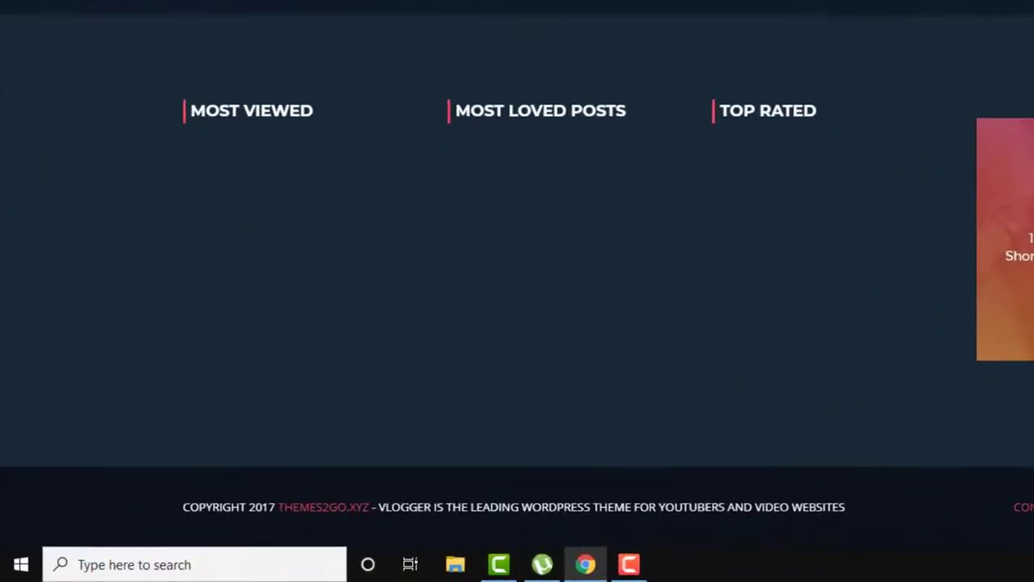
pyautogui.moveTo(97, 534); pyautogui.dragTo(662, 535)
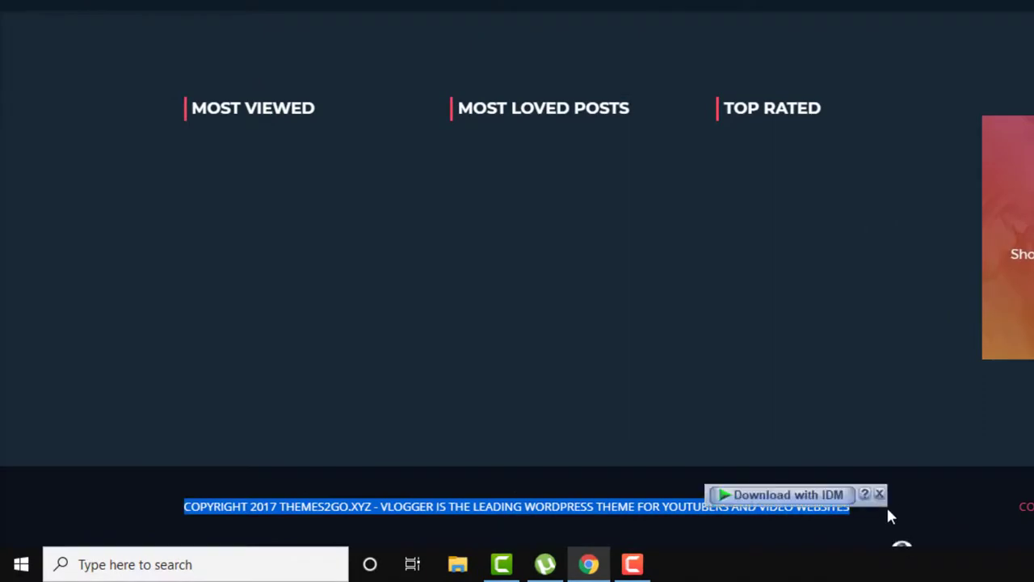
pyautogui.moveTo(885, 512); pyautogui.dragTo(113, 491)
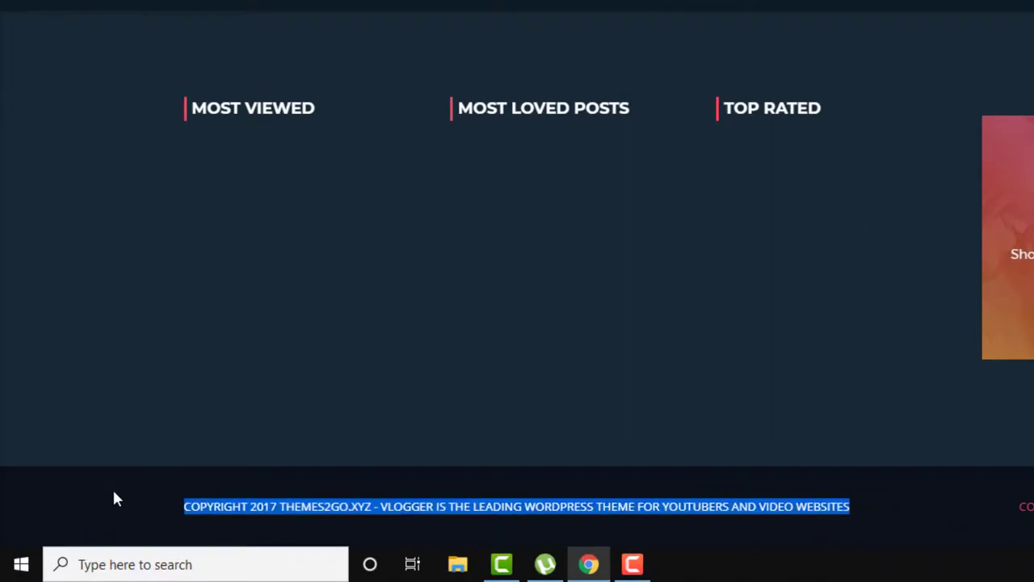
pyautogui.click(164, 518)
pyautogui.moveTo(164, 518); pyautogui.dragTo(879, 505)
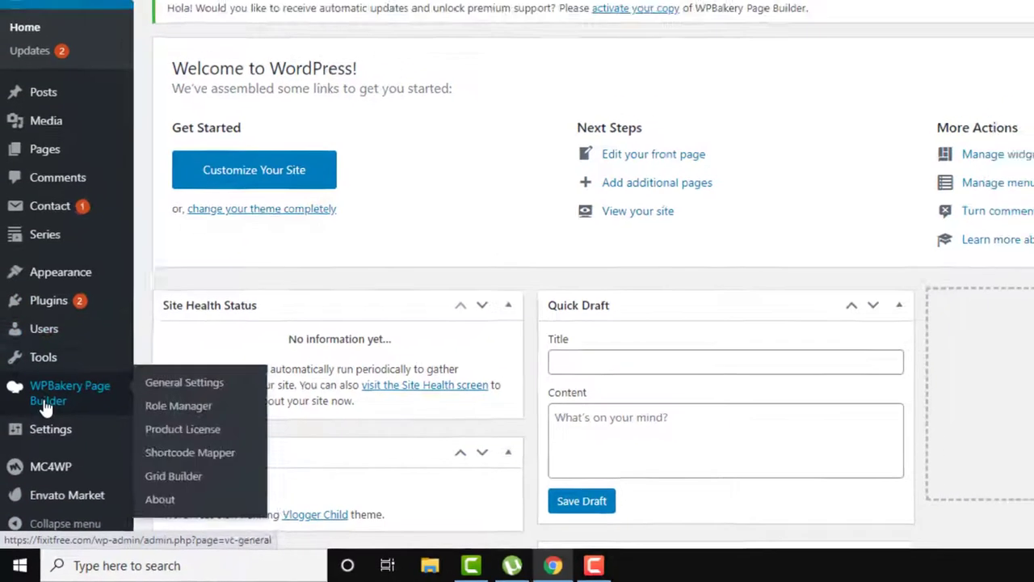
# Step: Open the UpdraftPlus backup page from the WordPress dashboard and check the dates of the existing backups
pyautogui.moveTo(50, 349)
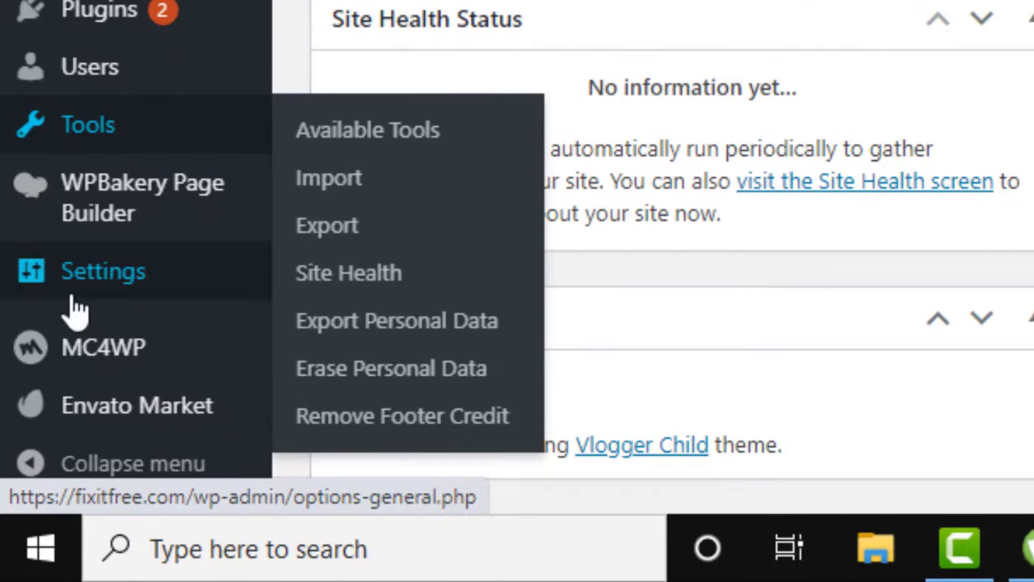
pyautogui.moveTo(97, 303)
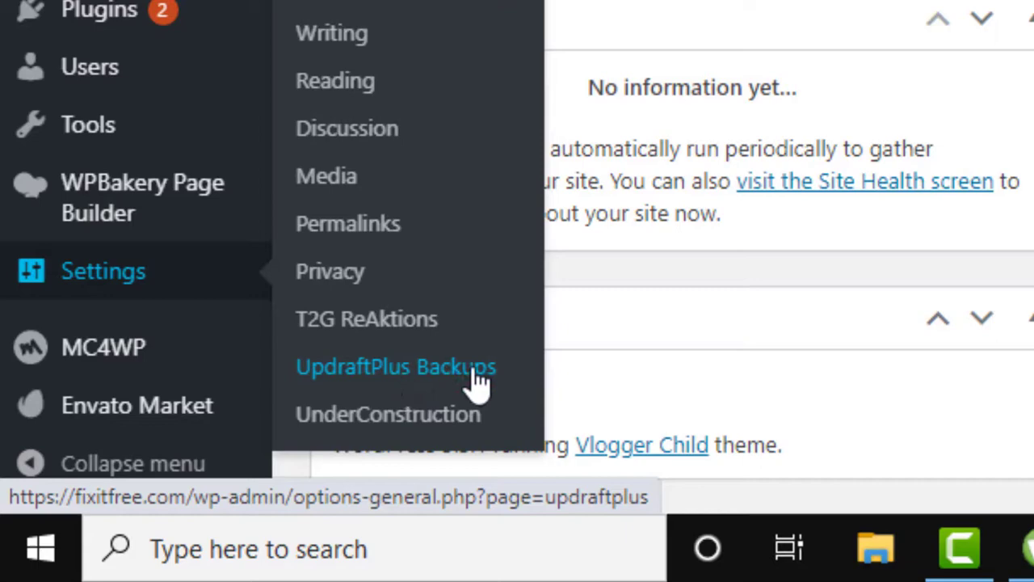
pyautogui.click(428, 379)
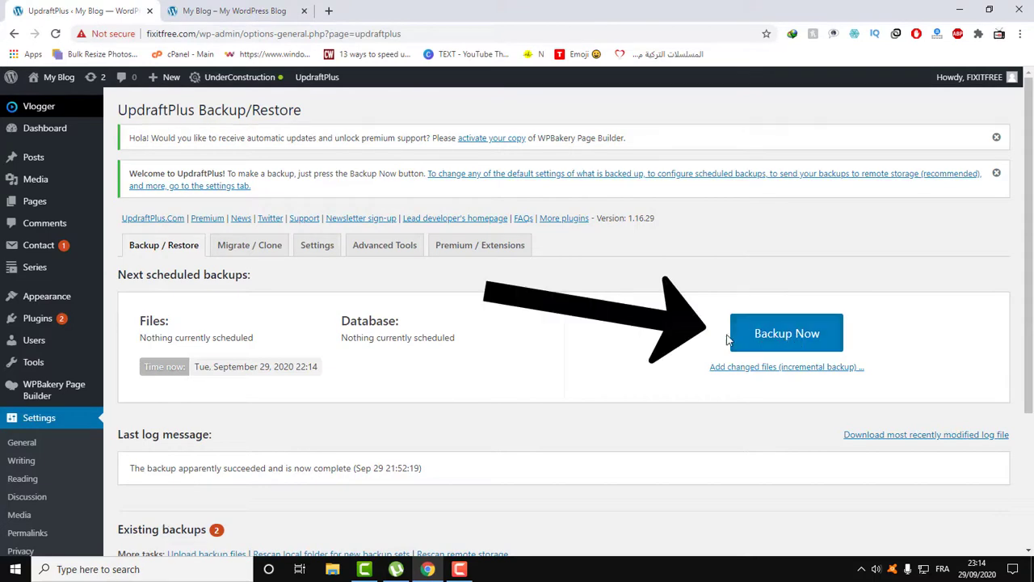
pyautogui.scroll(-3, 619, 422)
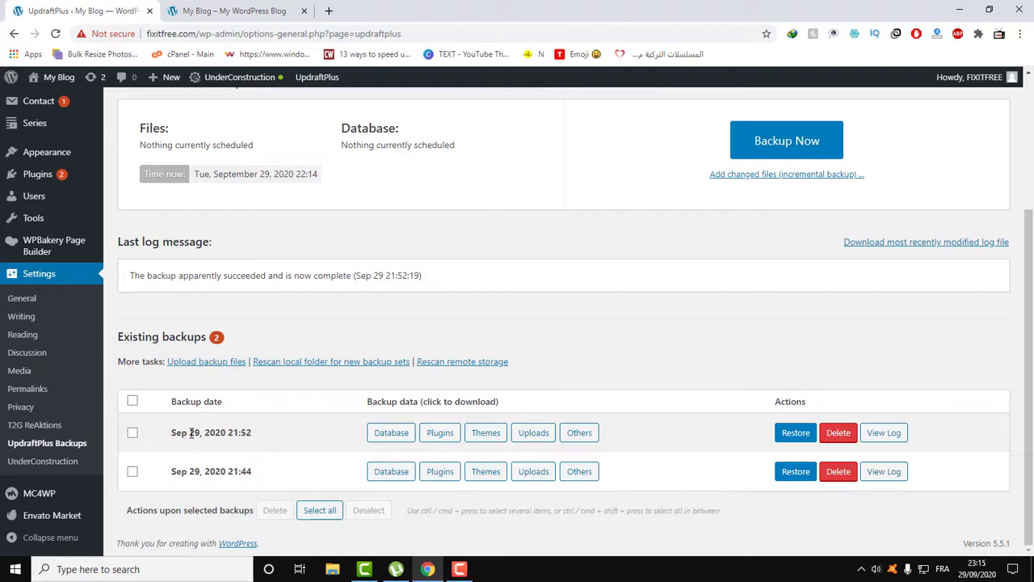
pyautogui.moveTo(190, 433); pyautogui.dragTo(248, 434)
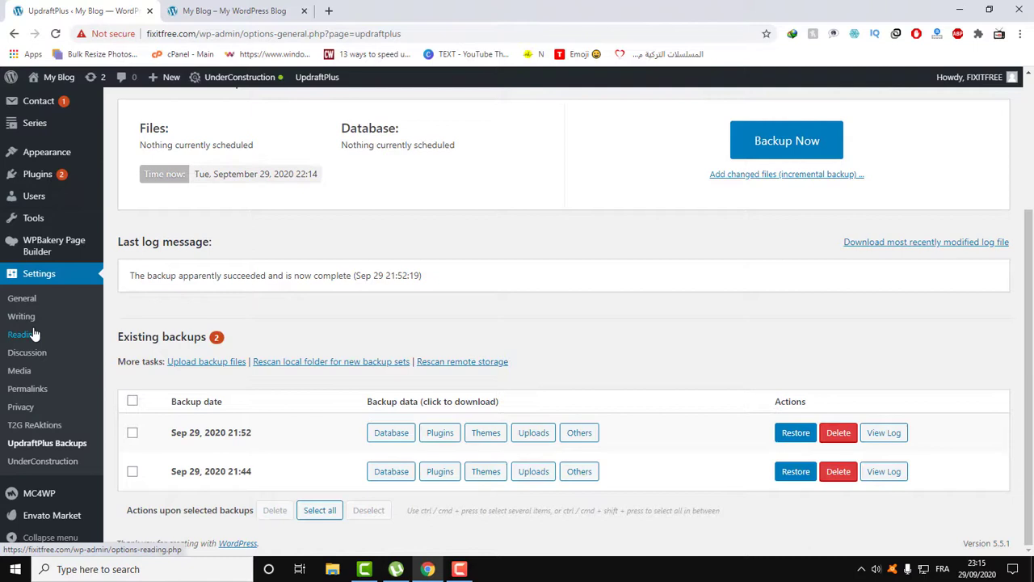
# Step: Search the WordPress plugin directory for "Remove Footer Credit"
pyautogui.moveTo(33, 180)
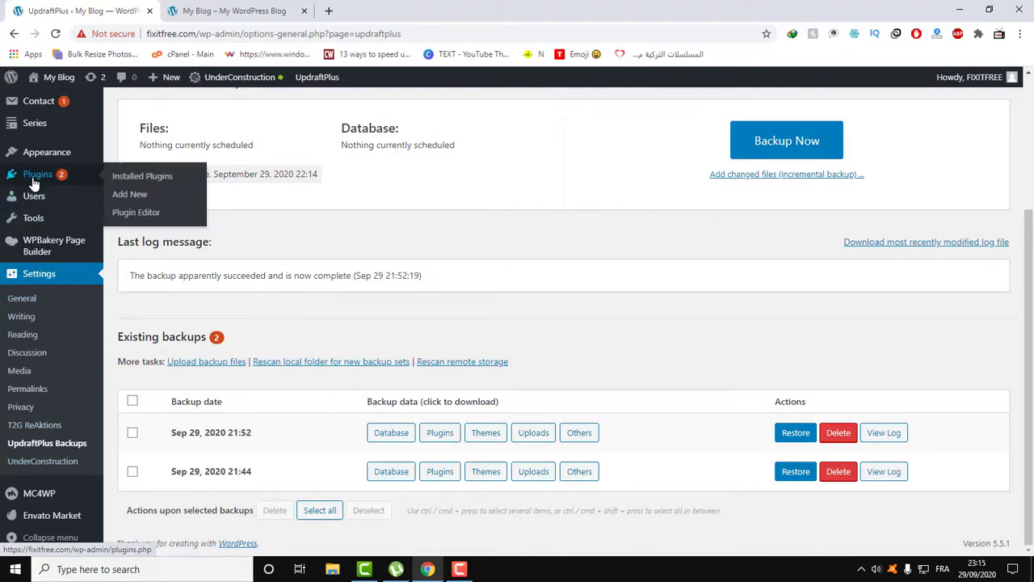
pyautogui.click(36, 181)
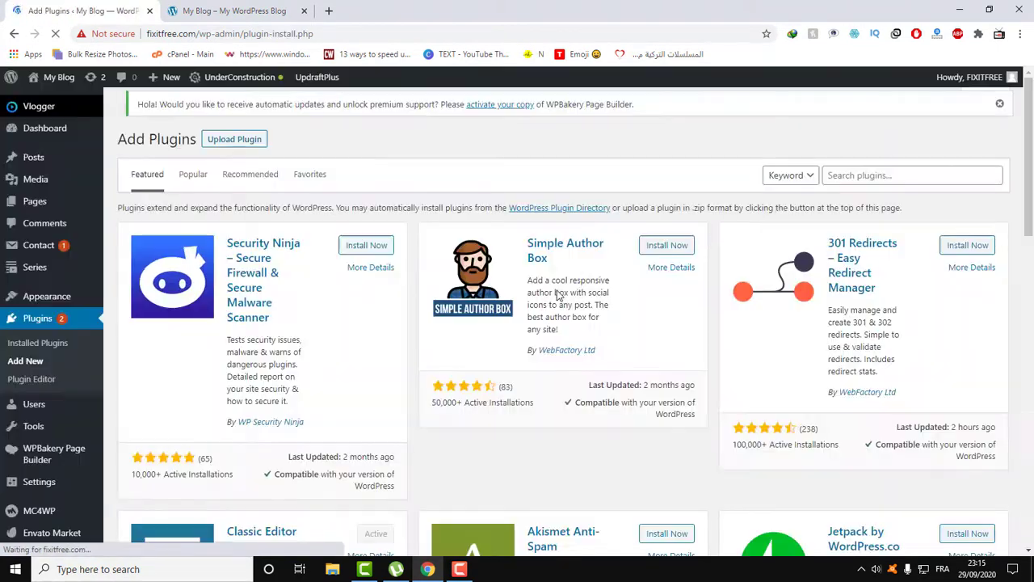
pyautogui.click(889, 172)
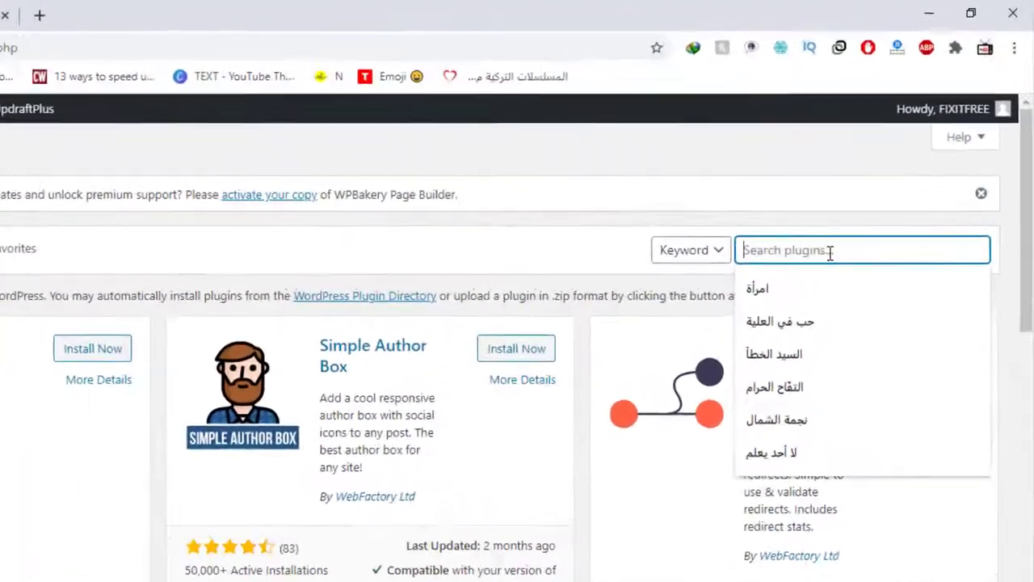
pyautogui.write('Remove Footer Credit')
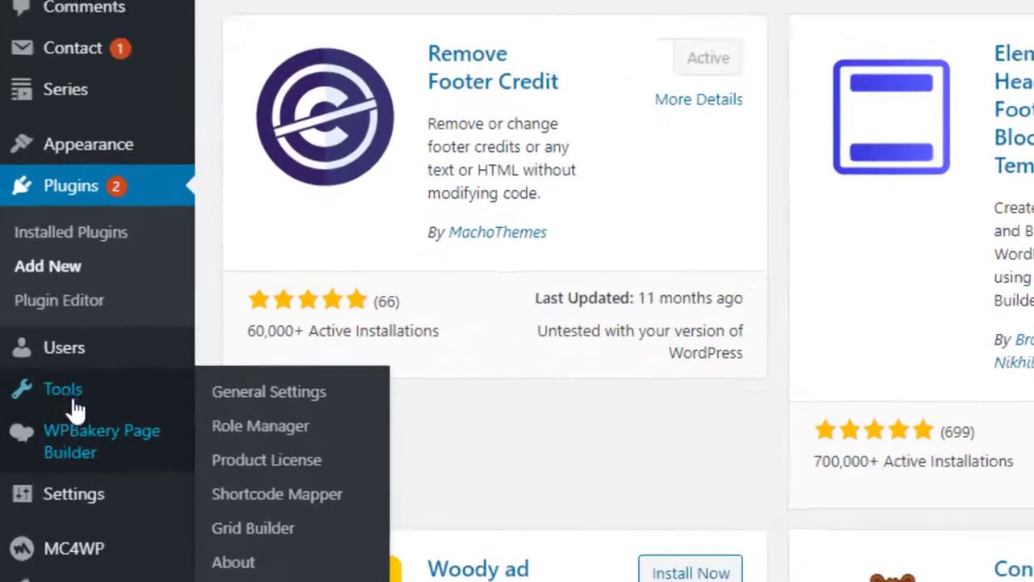
# Step: Open the Remove Footer Credit plugin's settings with the fields for removing and replacing the credit
pyautogui.moveTo(47, 420)
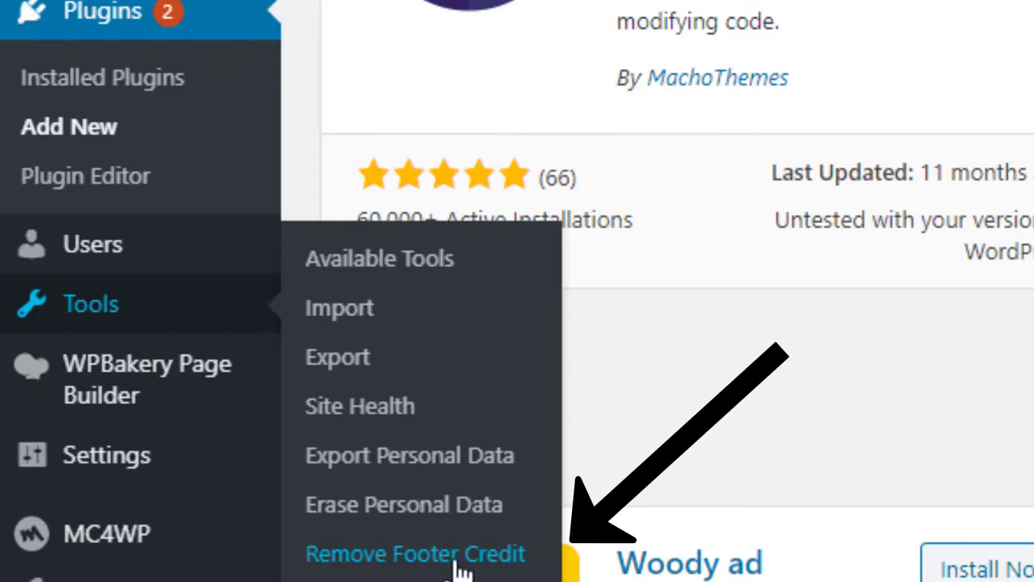
pyautogui.click(507, 552)
pyautogui.scroll(-3, 304, 386)
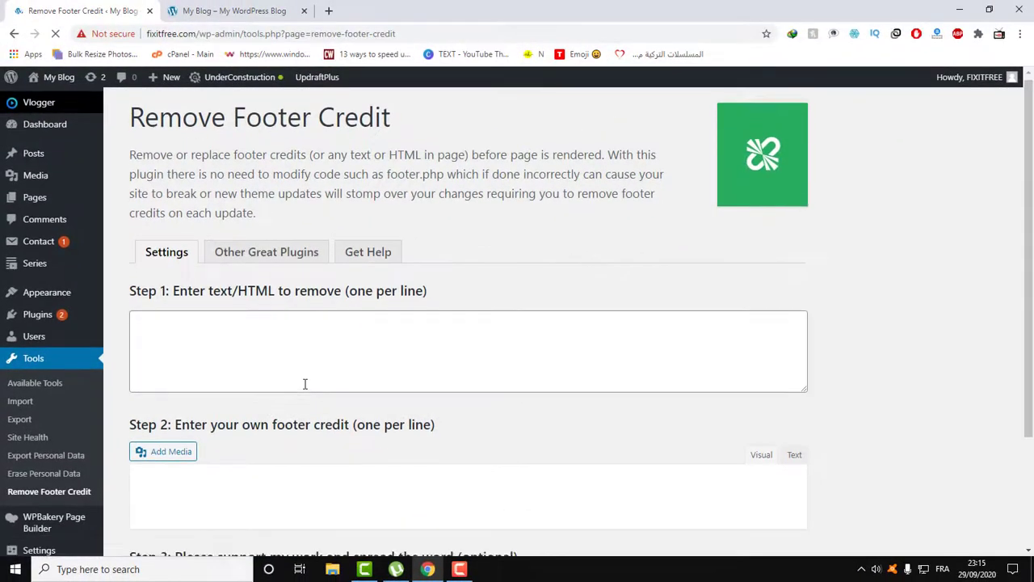
pyautogui.scroll(-2, 296, 500)
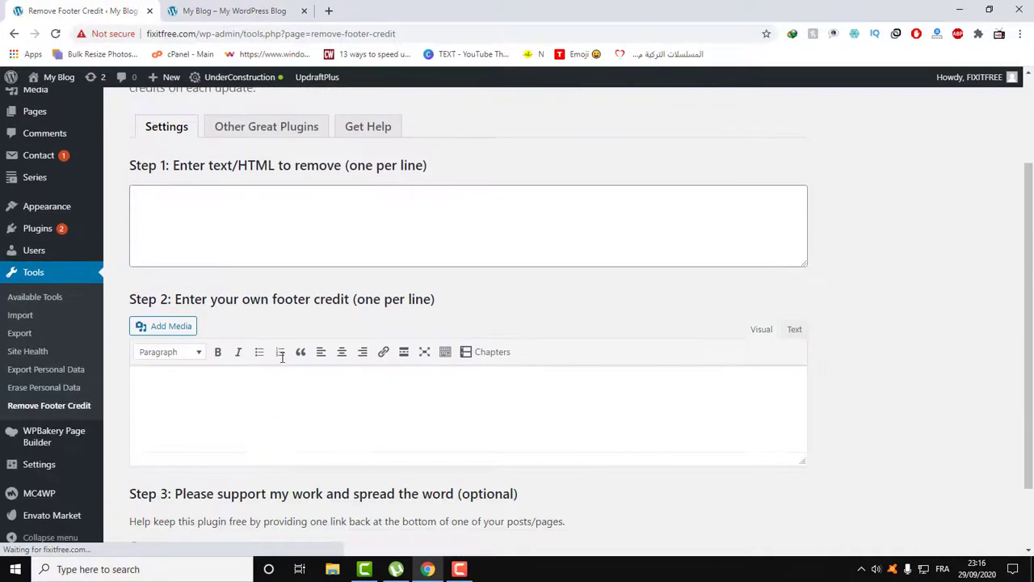
pyautogui.click(154, 189)
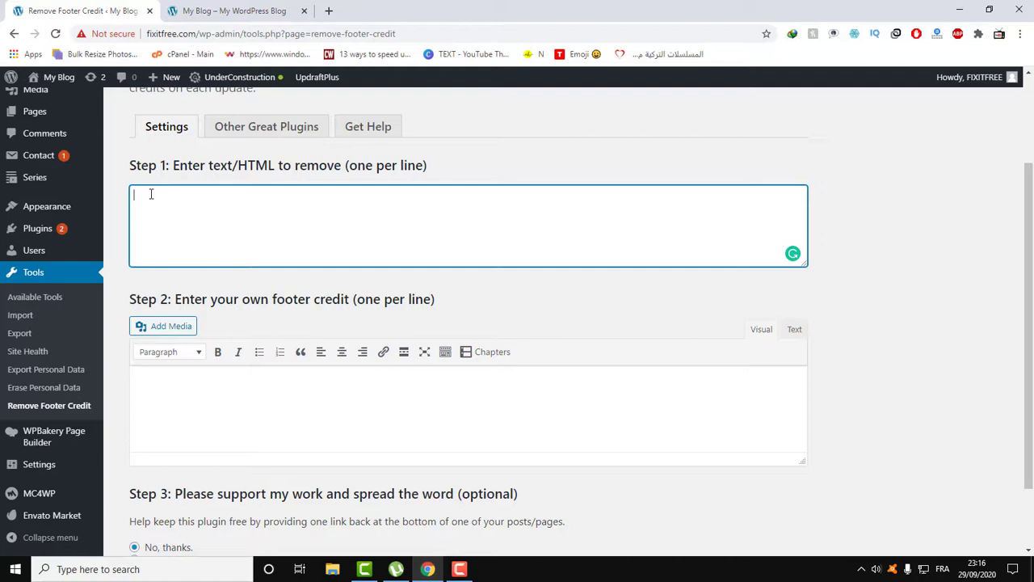
pyautogui.click(171, 412)
pyautogui.click(178, 234)
pyautogui.click(168, 412)
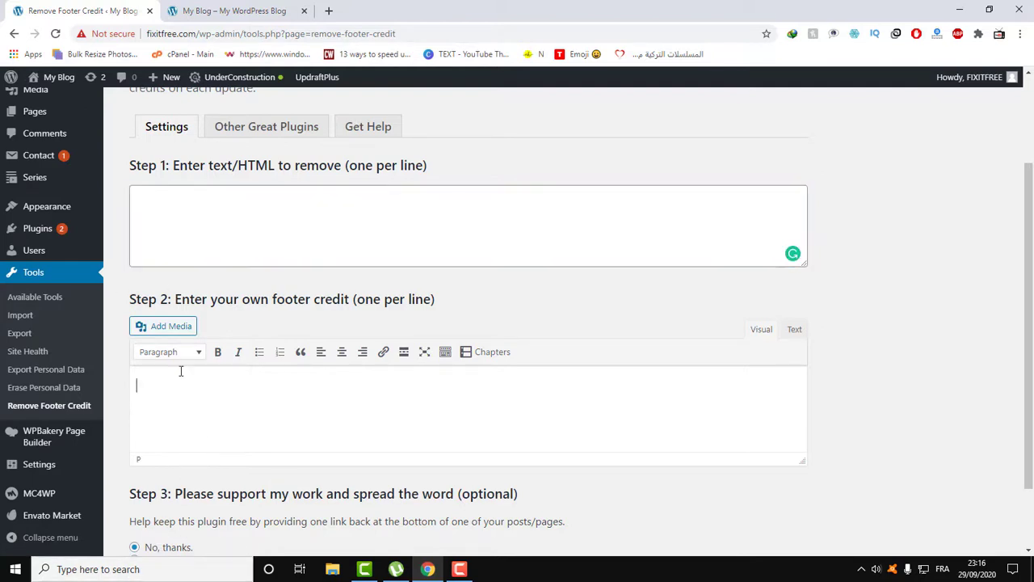
pyautogui.click(210, 209)
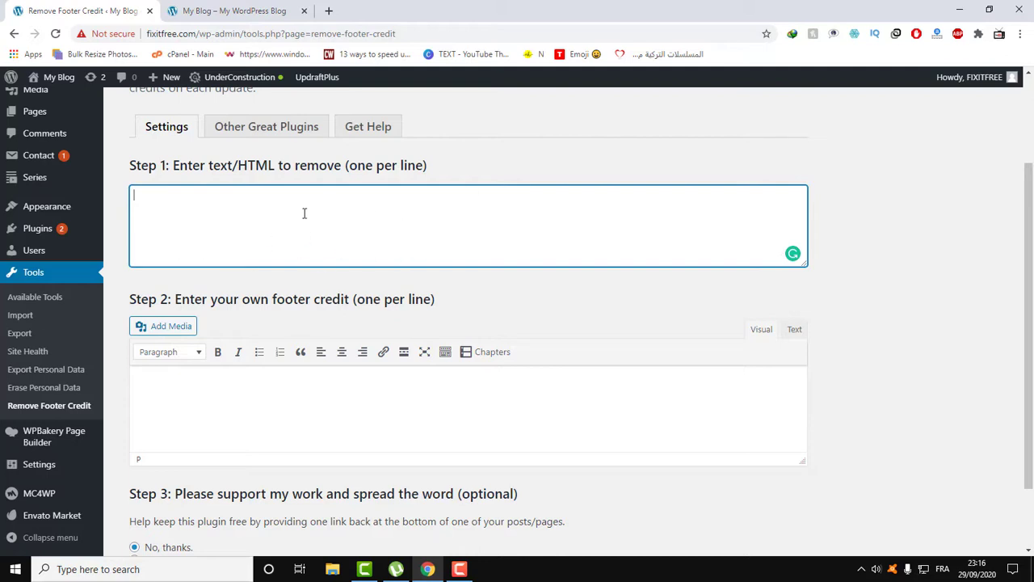
pyautogui.click(235, 423)
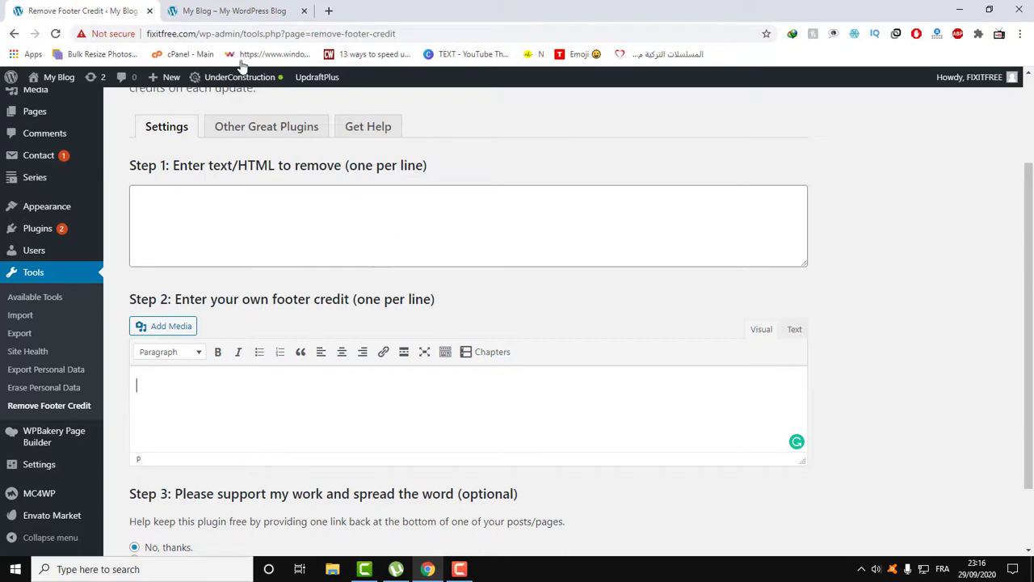
# Step: Inspect the copyright credit in the blog's footer and locate its <li> element in the page HTML
pyautogui.click(244, 10)
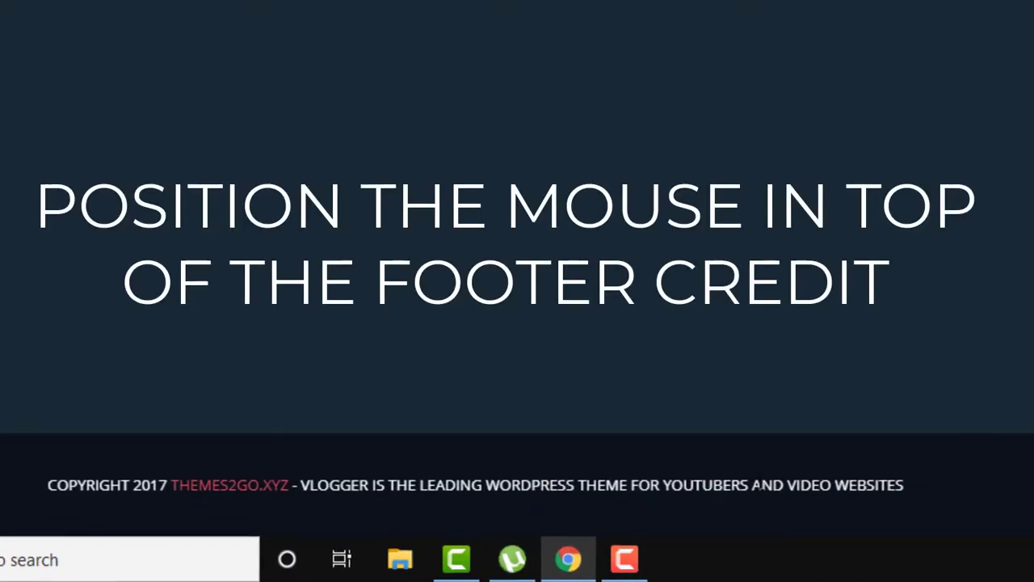
pyautogui.rightClick(764, 481)
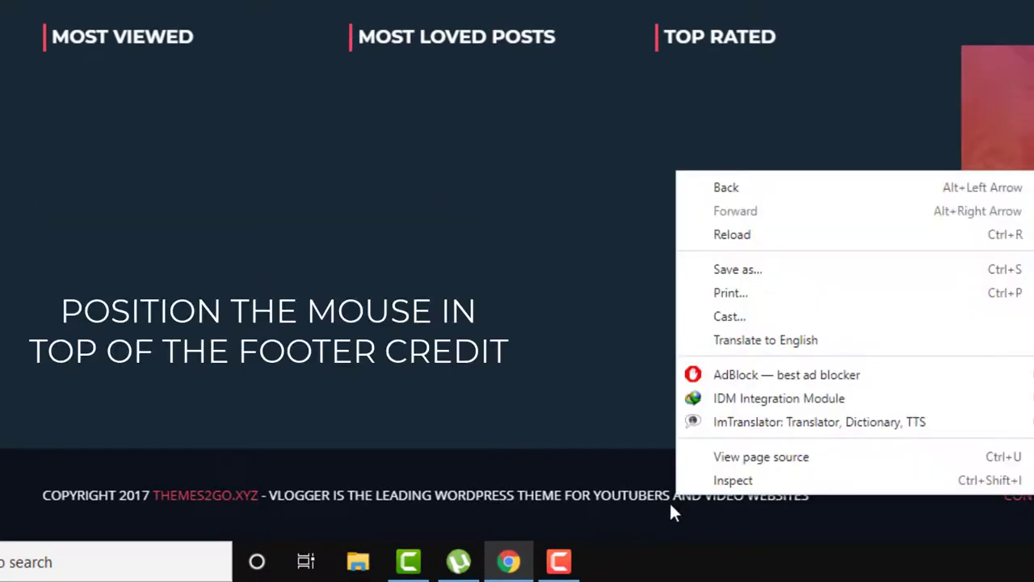
pyautogui.click(741, 483)
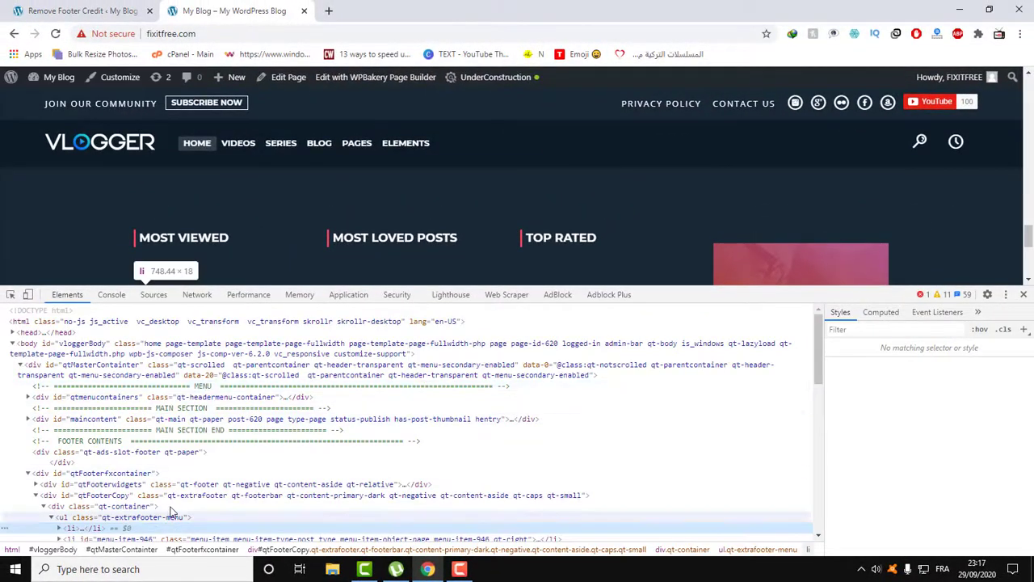
pyautogui.scroll(-3, 179, 533)
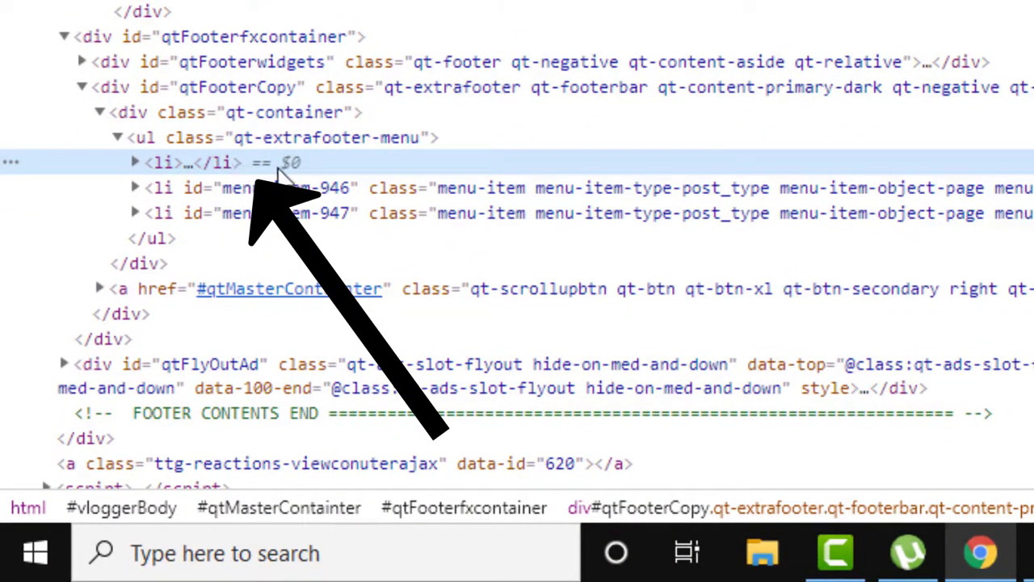
pyautogui.moveTo(284, 171)
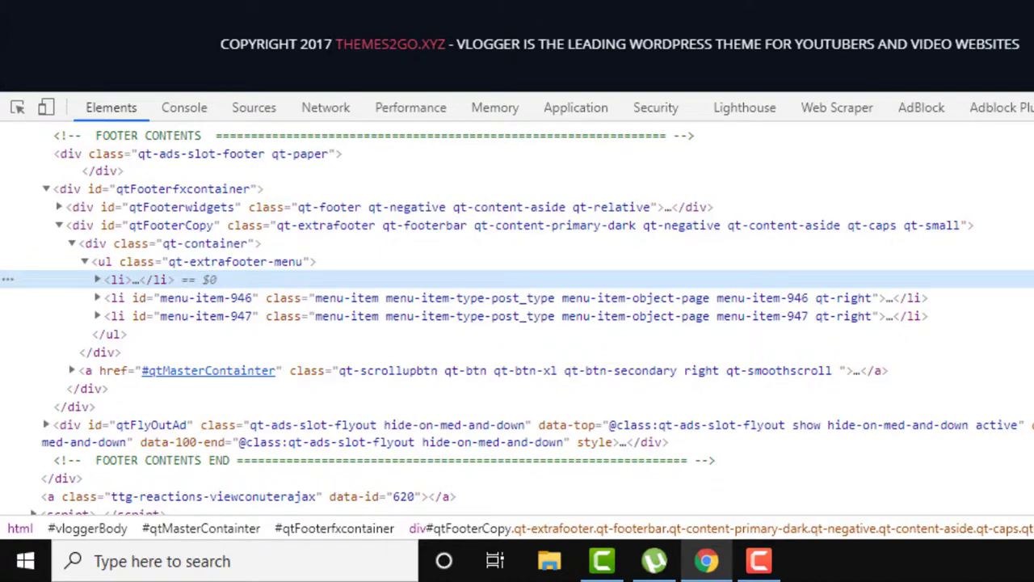
# Step: Copy the footer credit's <li> element and paste it into the plugin's Step 1 field as the HTML to remove
pyautogui.rightClick(158, 283)
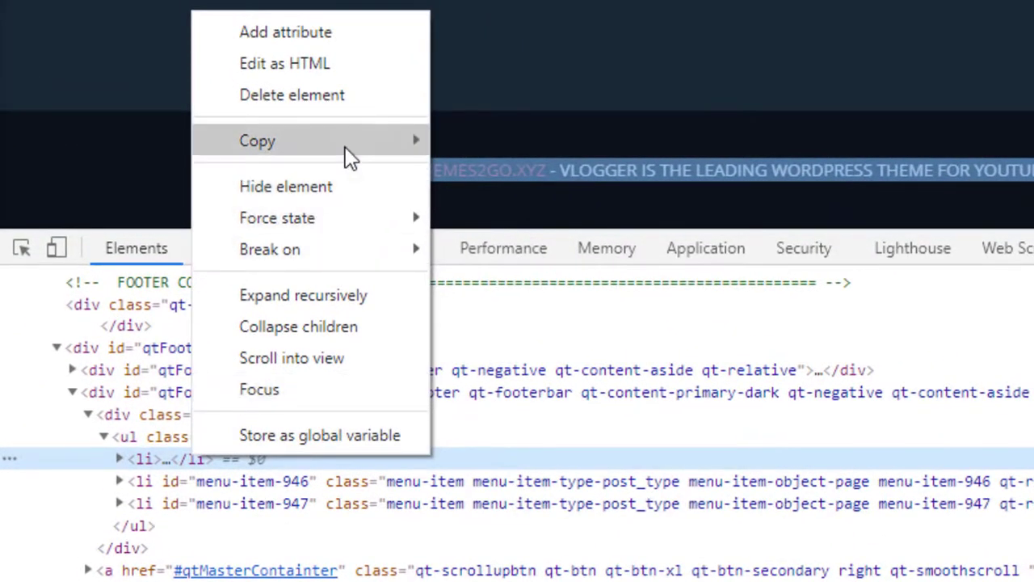
pyautogui.moveTo(381, 139)
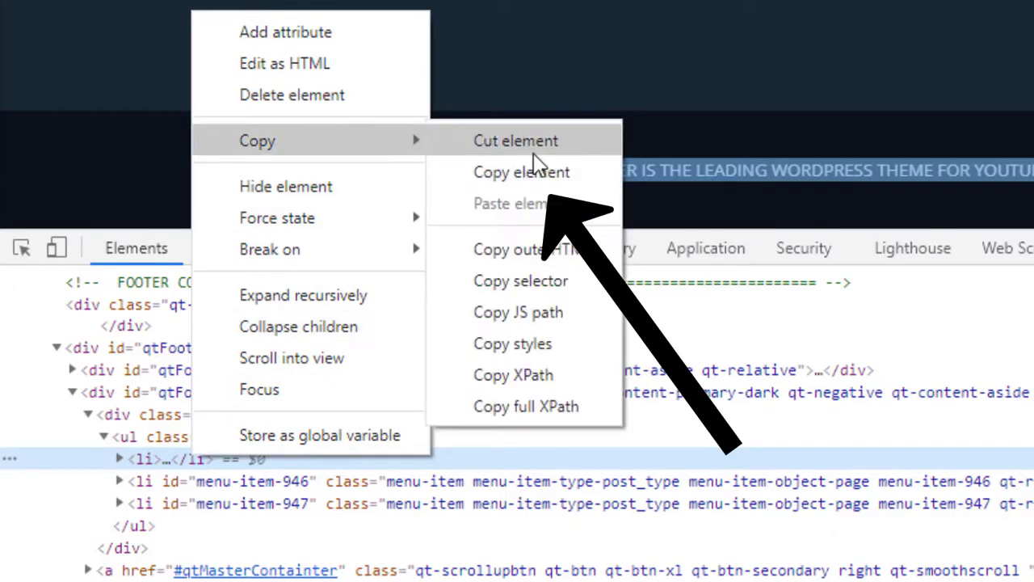
pyautogui.click(537, 162)
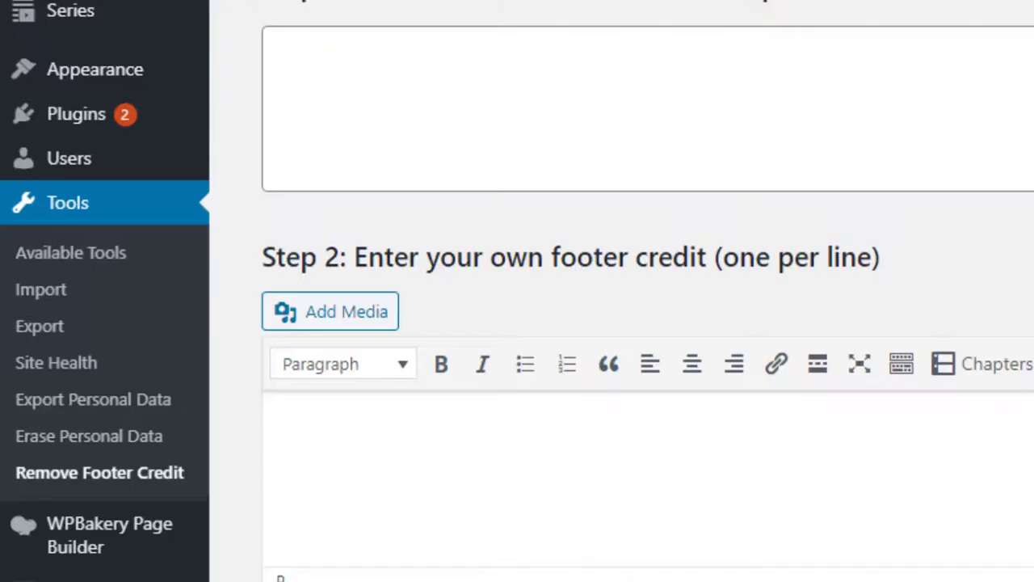
pyautogui.click(723, 105)
pyautogui.hotkey('ctrl', 'v')
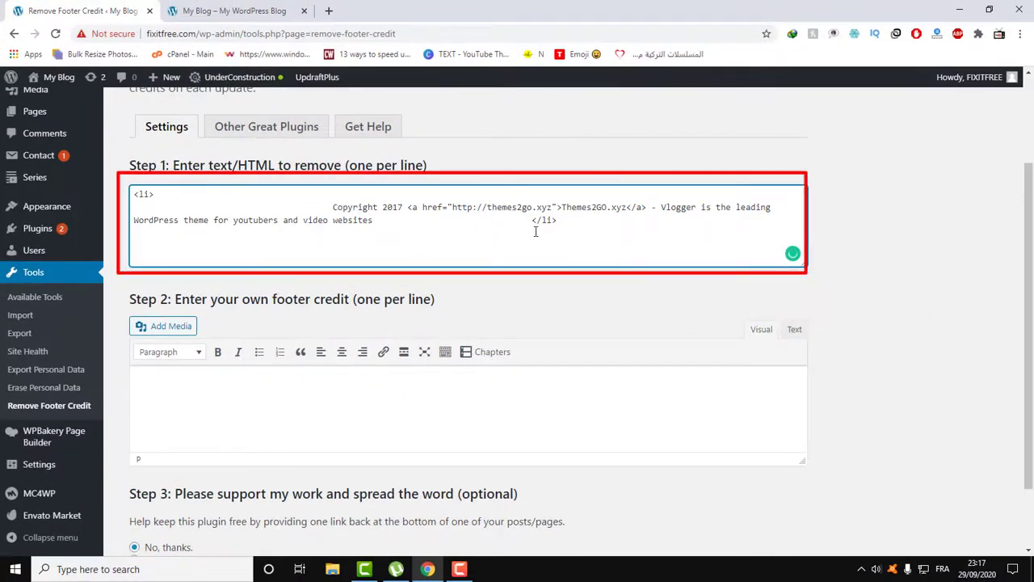
pyautogui.moveTo(533, 219); pyautogui.dragTo(394, 220)
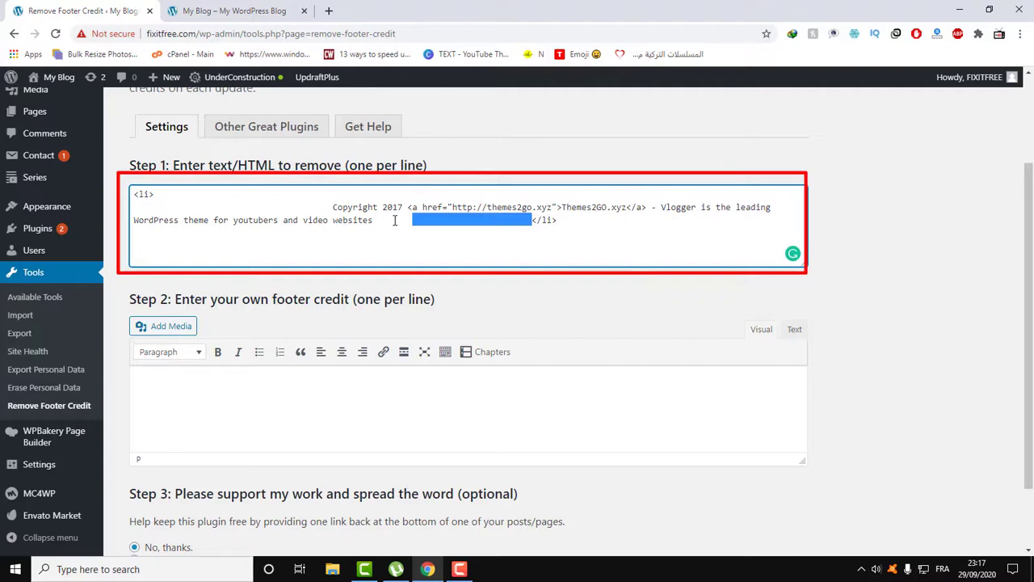
pyautogui.click(616, 245)
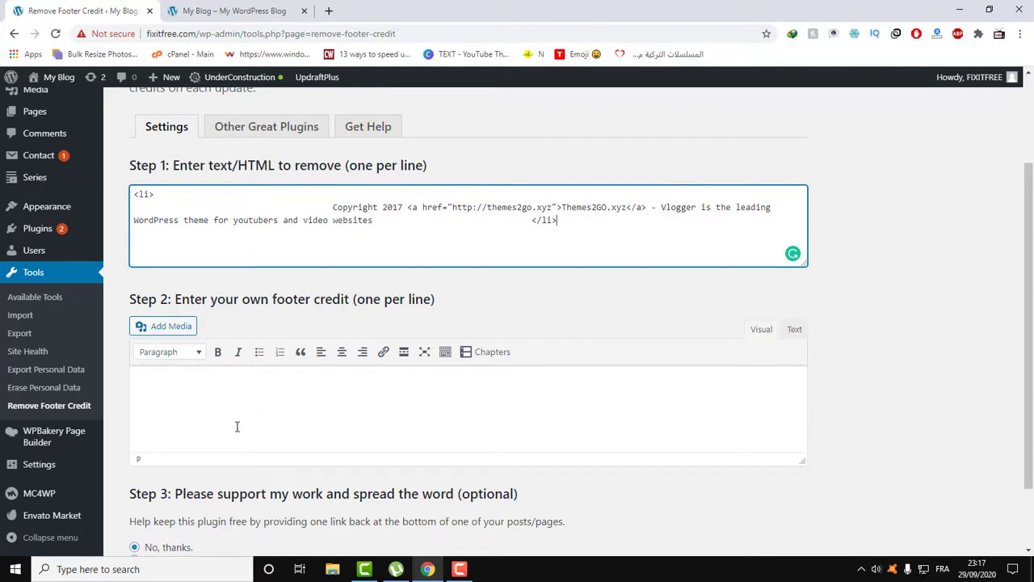
# Step: Enter "FIX IT FREE 2020" as the replacement footer credit in Step 2
pyautogui.click(161, 397)
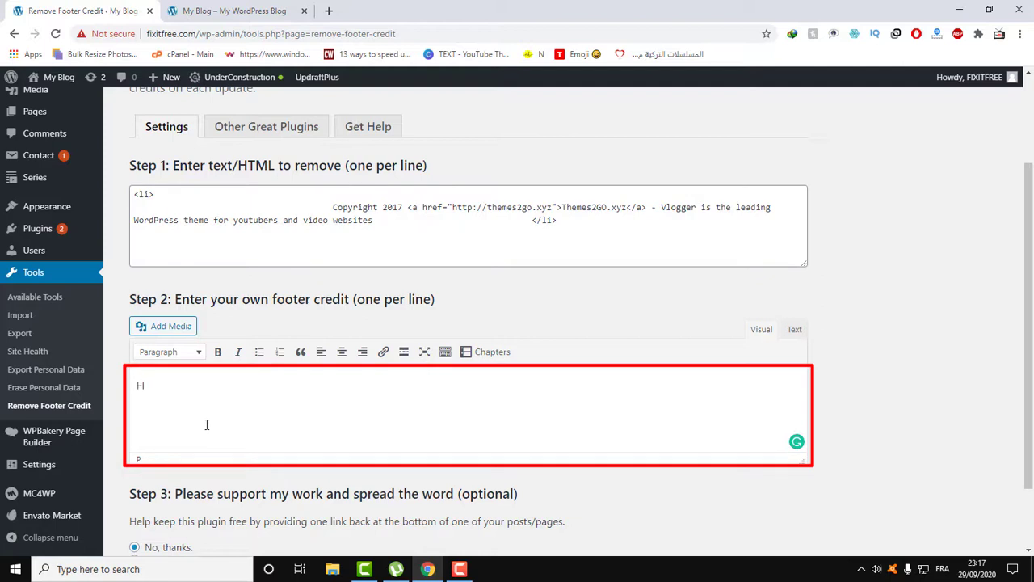
pyautogui.write('FIX IT FREE 2020')
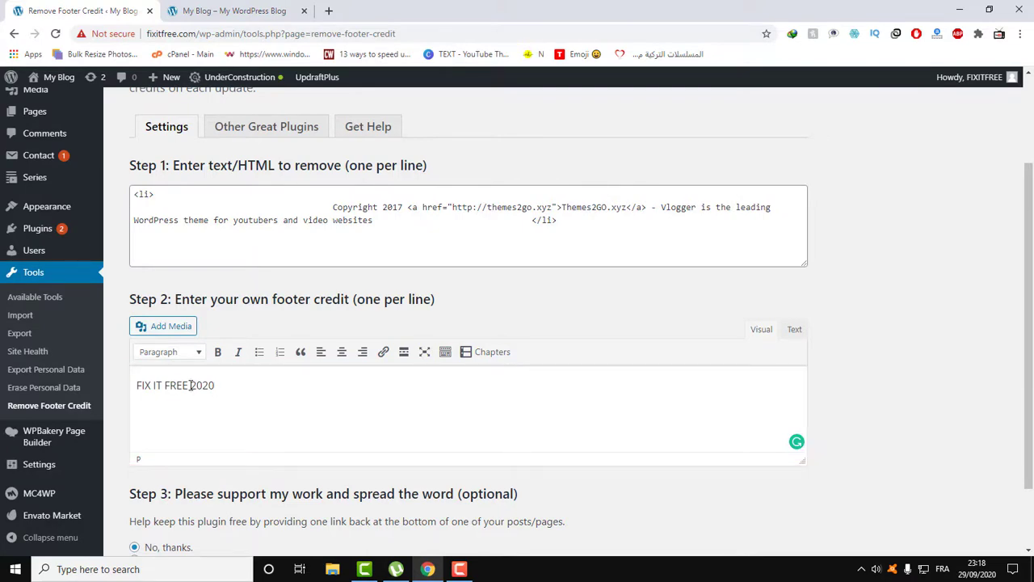
# Step: Link the words "FIX IT FREE" in the Step 2 replacement credit to FIXITFREE.COM
pyautogui.moveTo(191, 386); pyautogui.dragTo(136, 386)
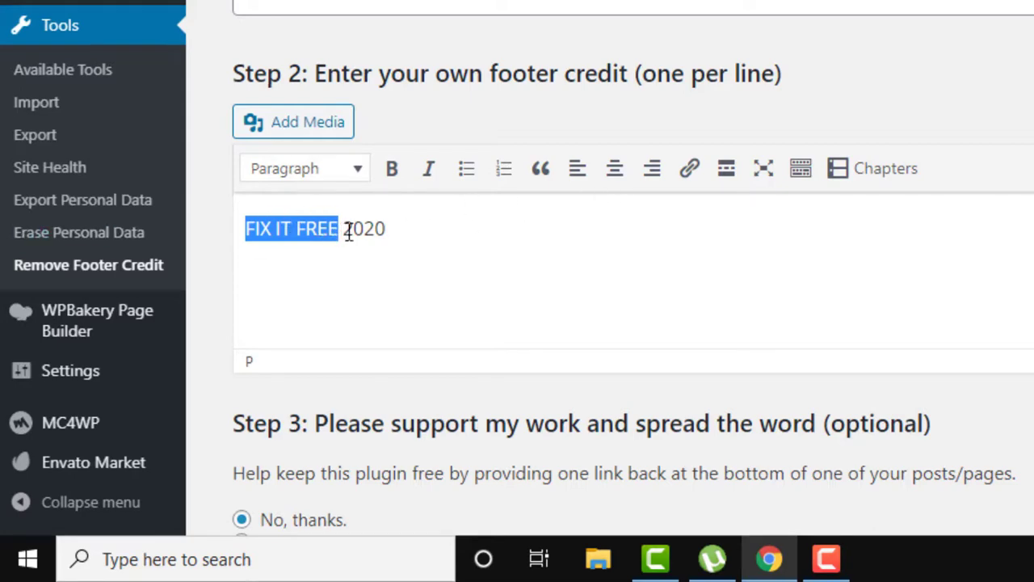
pyautogui.click(691, 170)
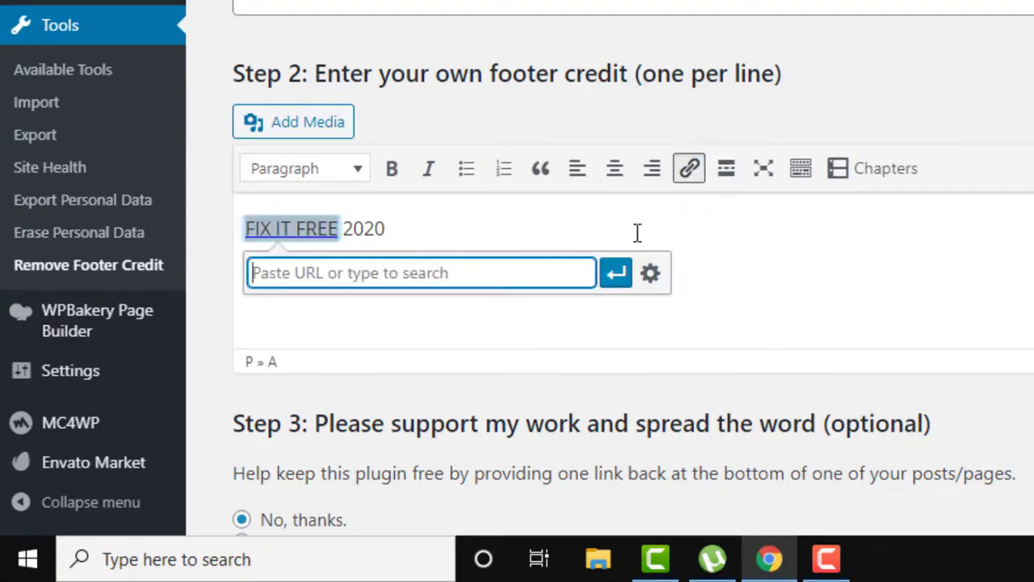
pyautogui.write('FIX')
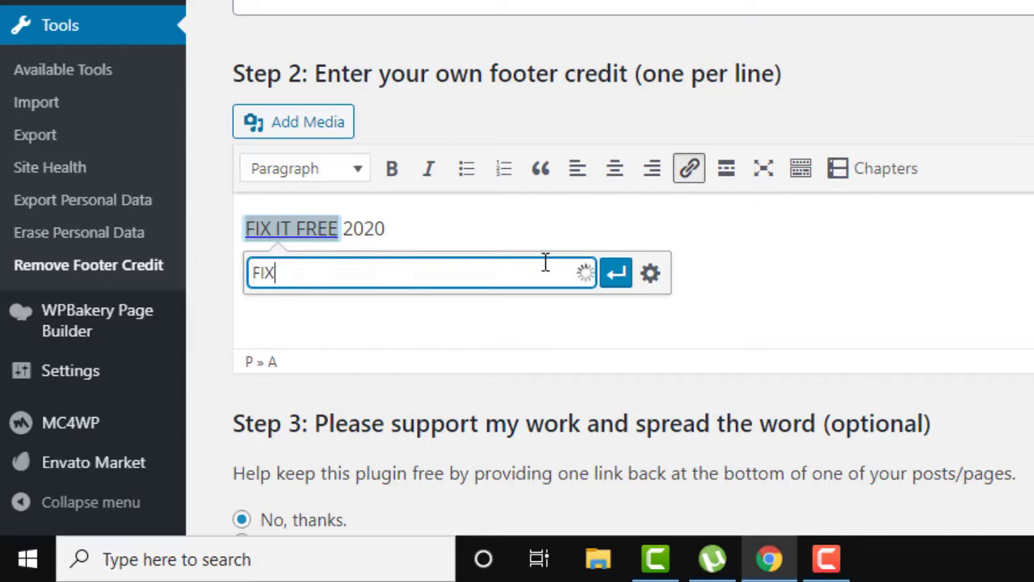
pyautogui.write('ITF')
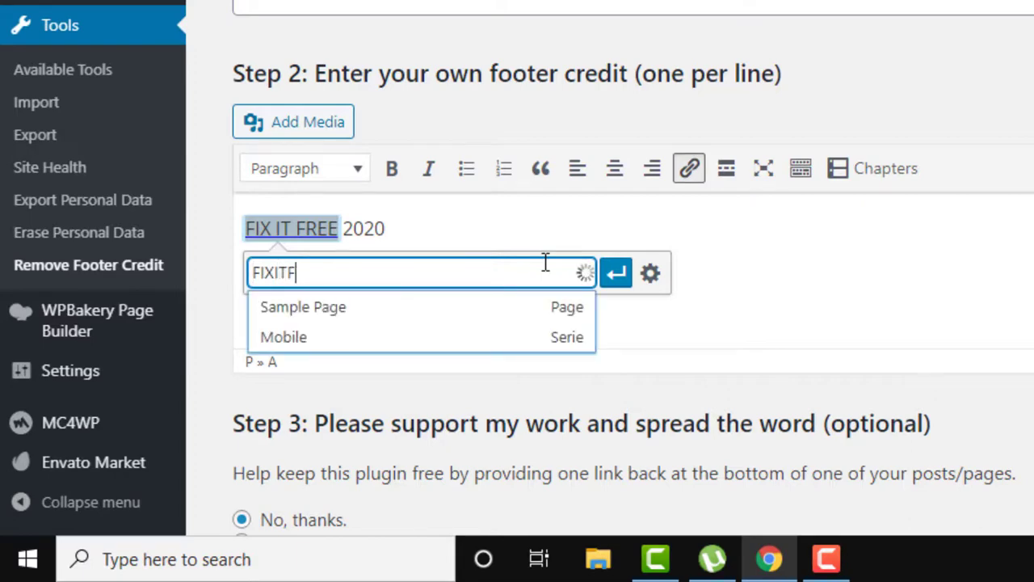
pyautogui.write('REE.')
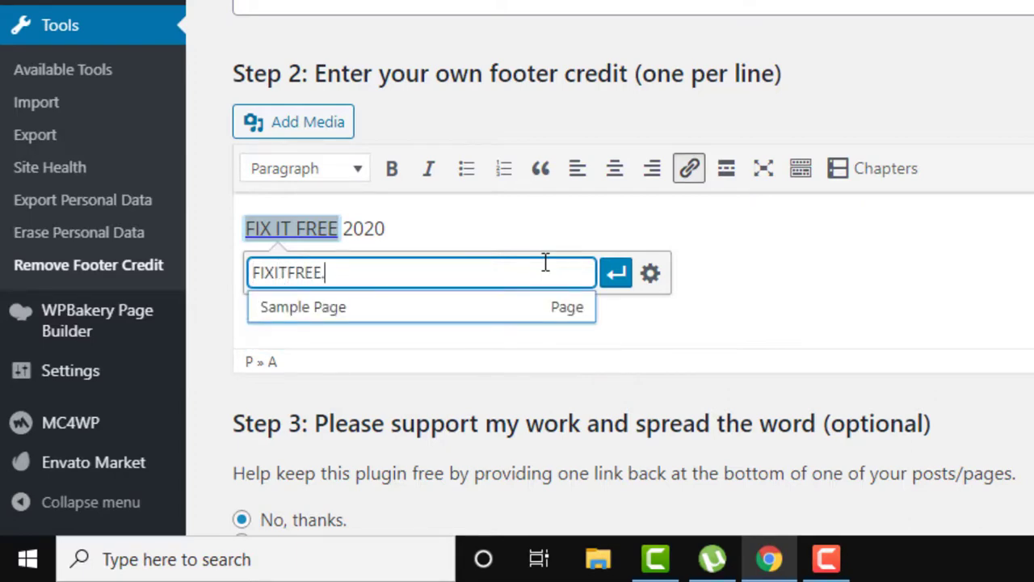
pyautogui.write('Cl')
pyautogui.press('BackSpace')
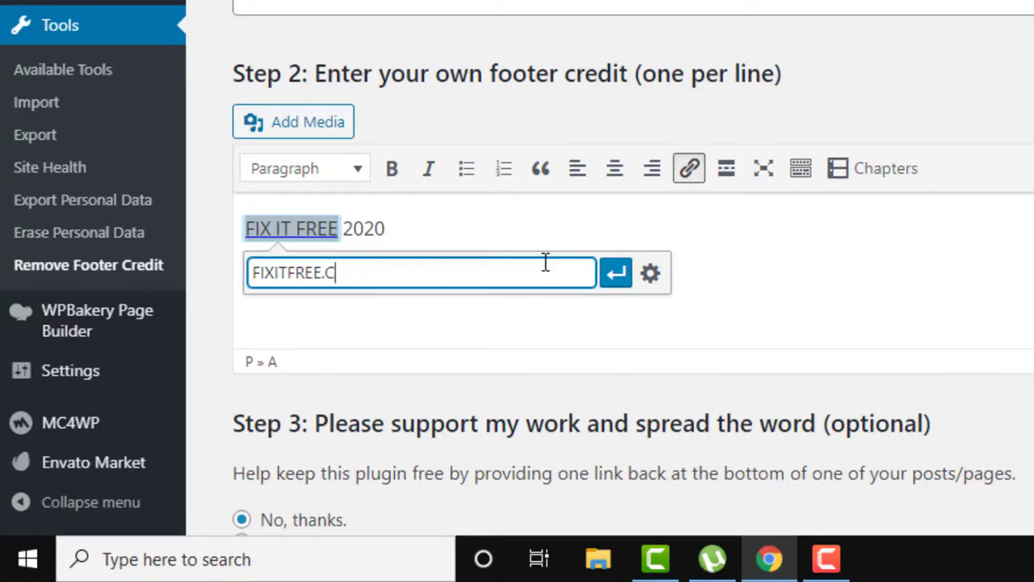
pyautogui.write('OM')
pyautogui.press('Return')
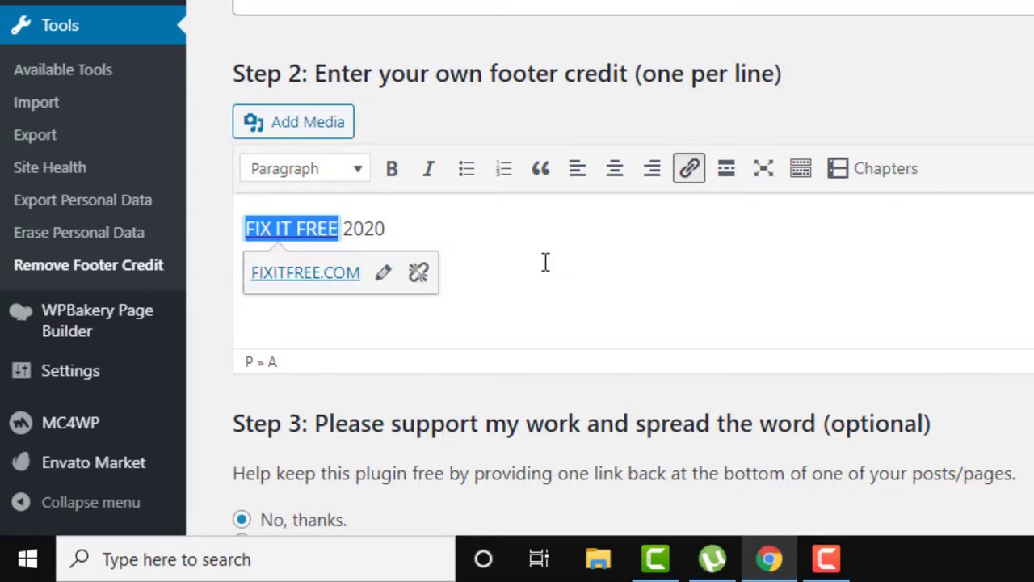
pyautogui.click(514, 275)
# Step: Save the Remove Footer Credit settings with the linked replacement credit
pyautogui.scroll(-2, 517, 323)
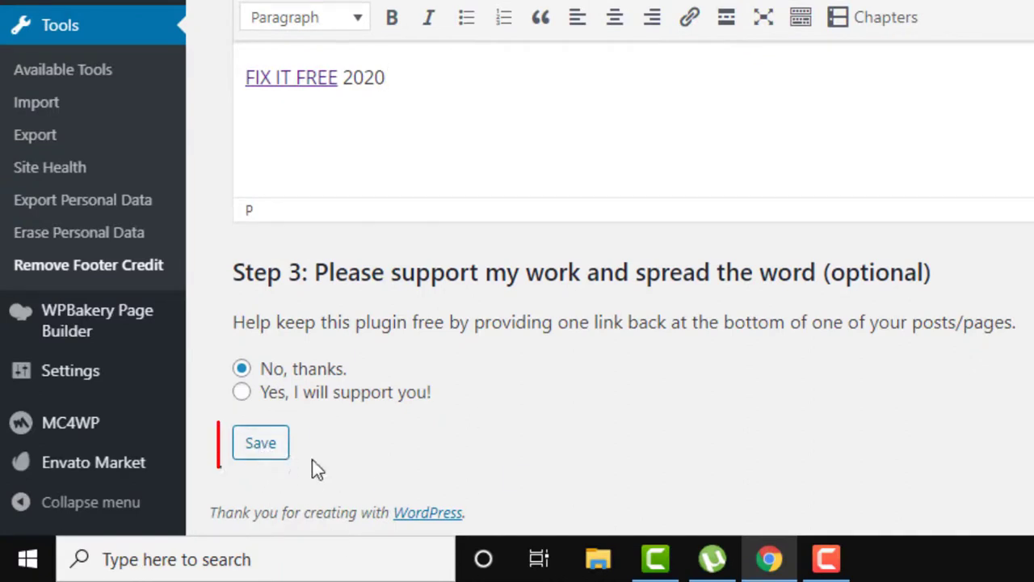
pyautogui.click(271, 452)
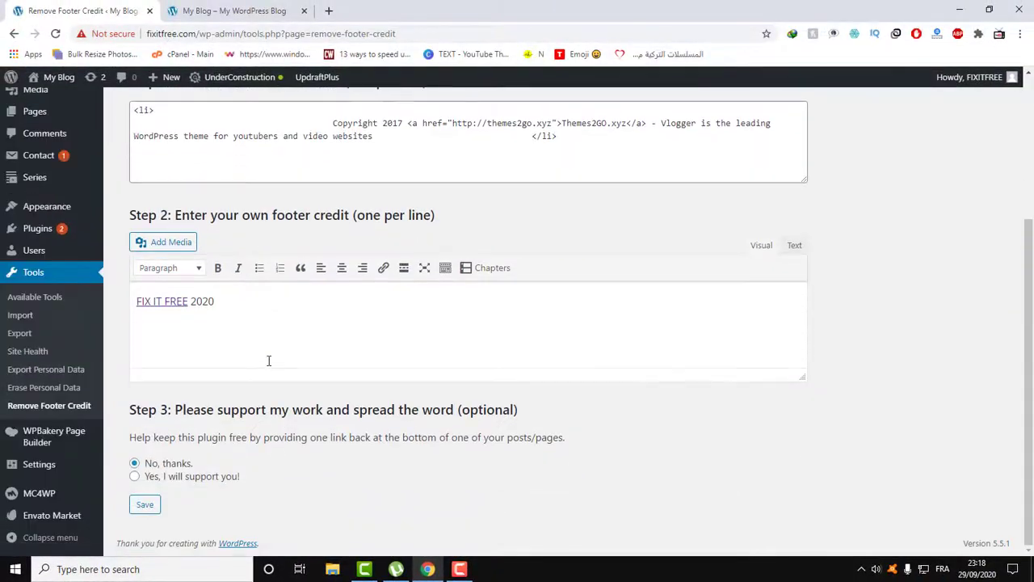
pyautogui.scroll(3, 269, 360)
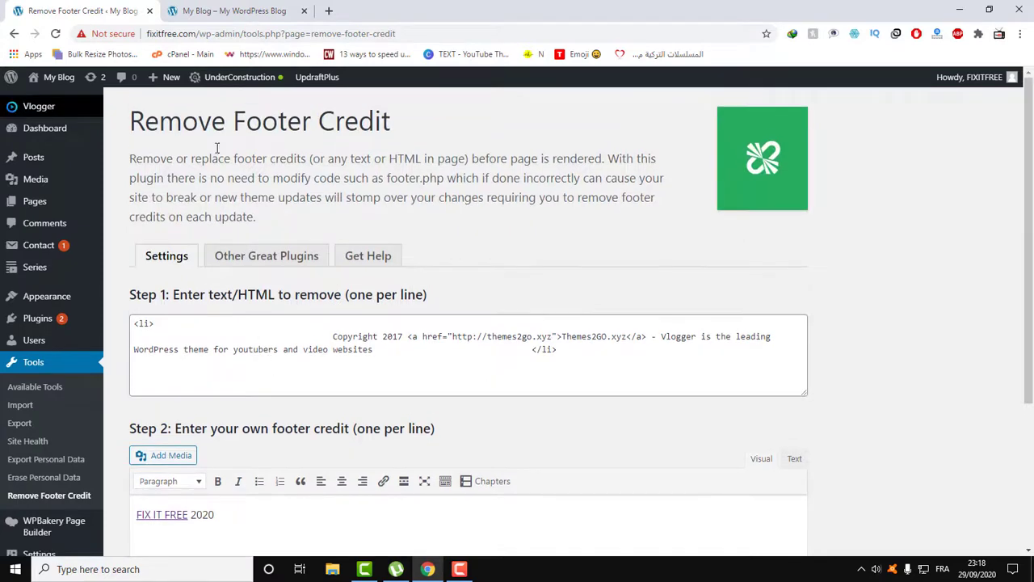
# Step: Switch to the blog's home page, close the developer tools and reload the page
pyautogui.click(214, 11)
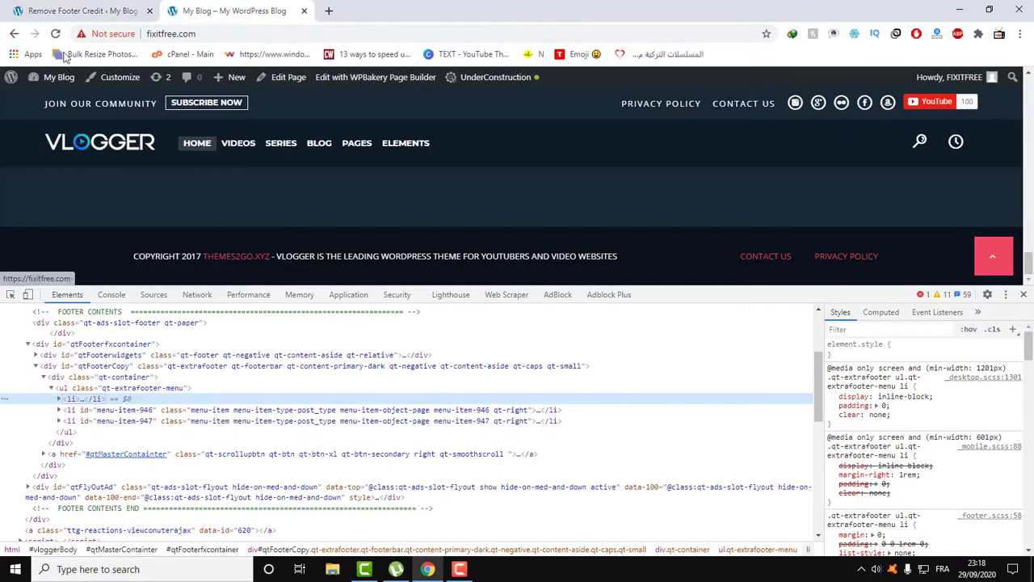
pyautogui.click(1024, 294)
pyautogui.click(54, 34)
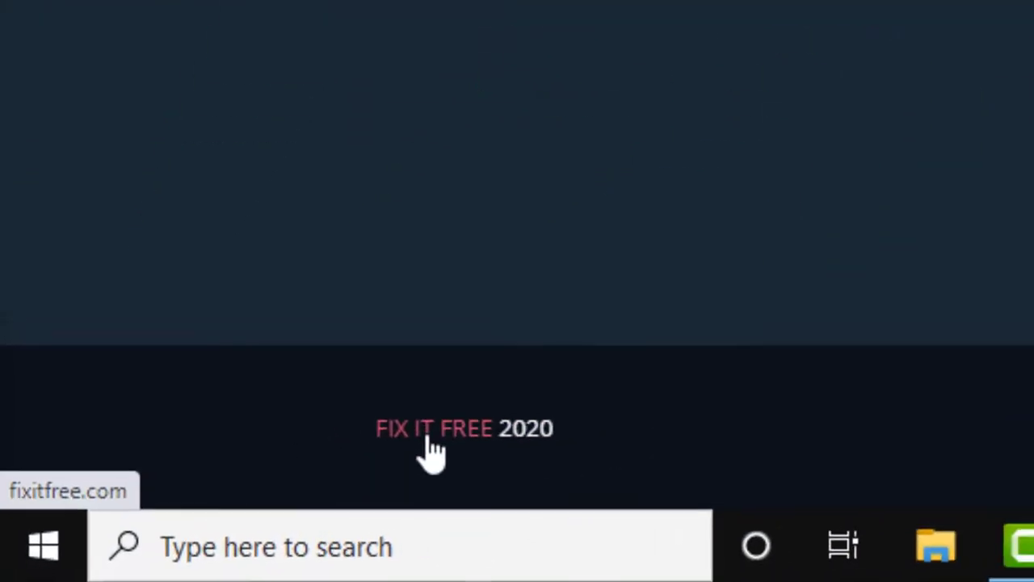
# Step: Check the replacement credit and its link in the footer of the blog's home page
pyautogui.rightClick(429, 443)
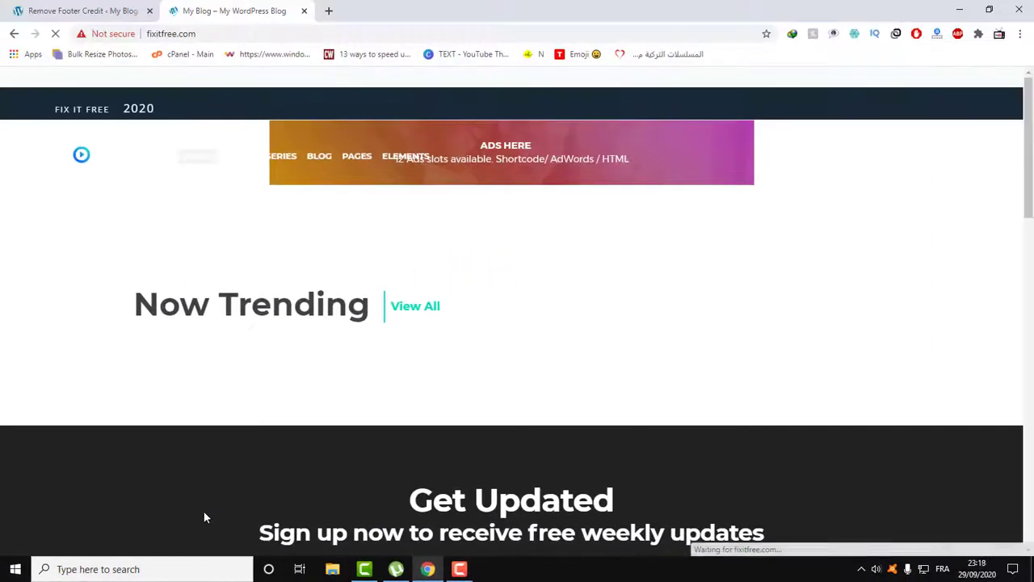
pyautogui.scroll(-15, 203, 517)
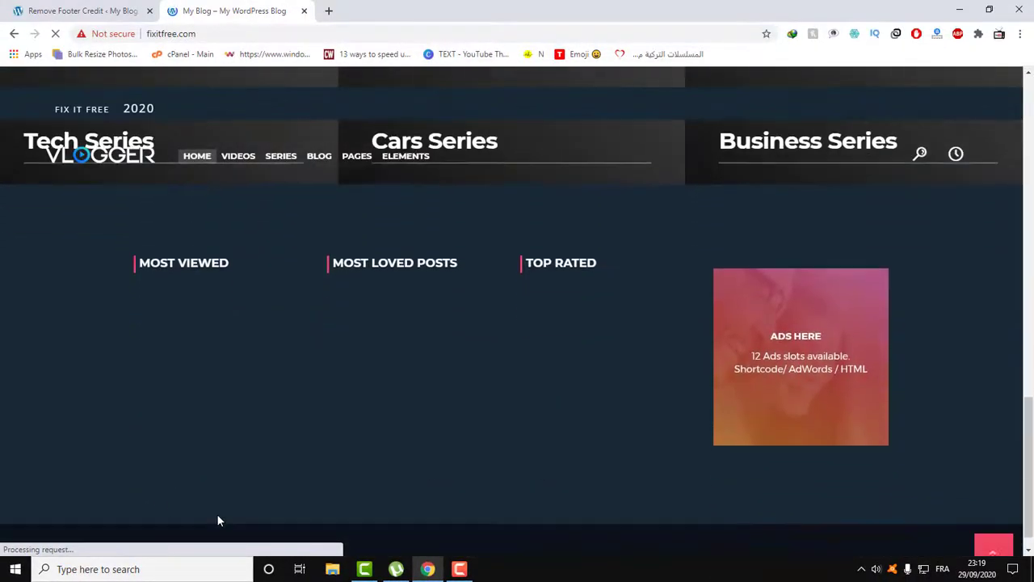
pyautogui.scroll(-1, 219, 521)
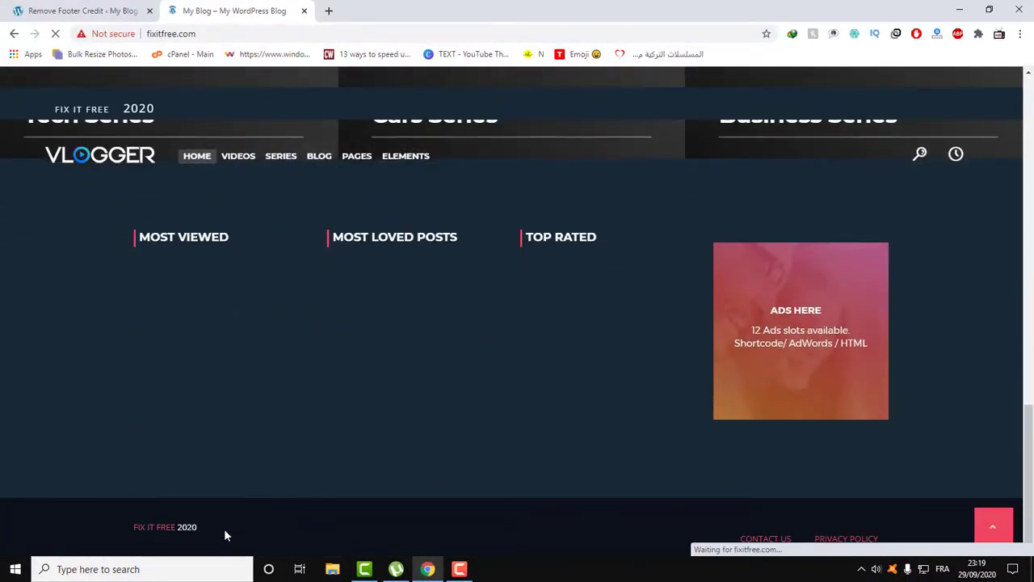
pyautogui.moveTo(220, 528); pyautogui.dragTo(136, 536)
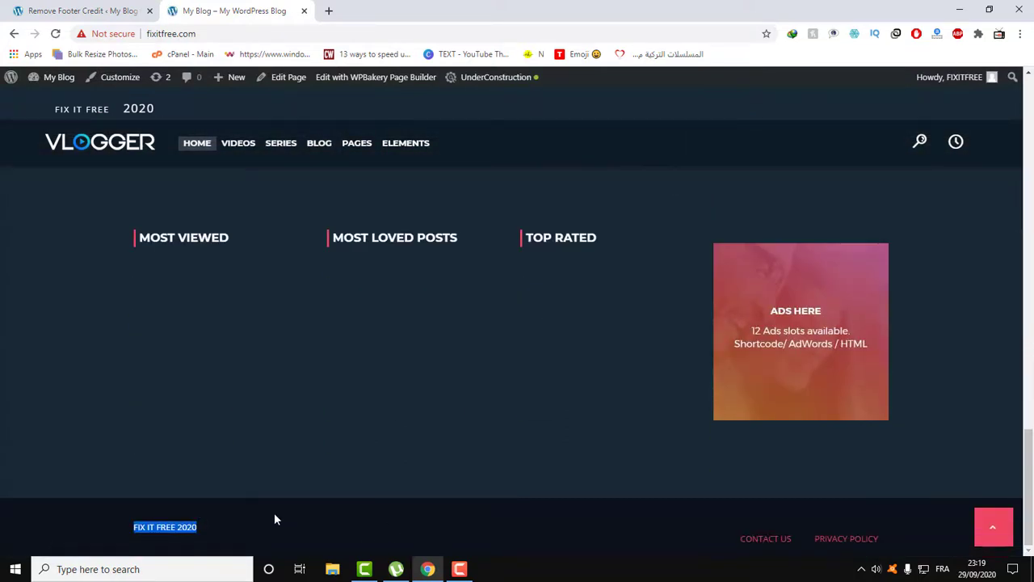
pyautogui.click(236, 527)
pyautogui.moveTo(123, 528); pyautogui.dragTo(356, 528)
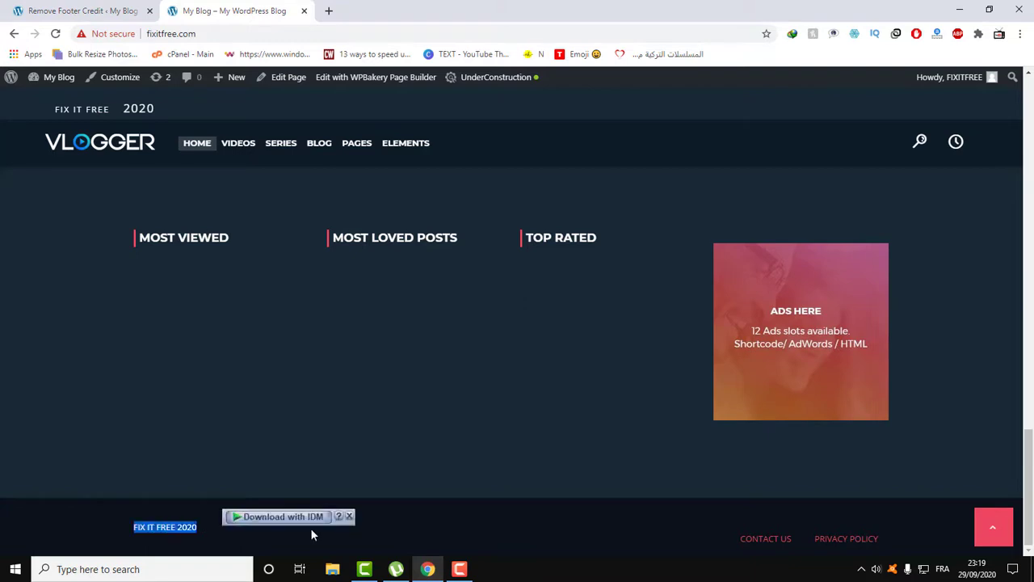
pyautogui.click(220, 530)
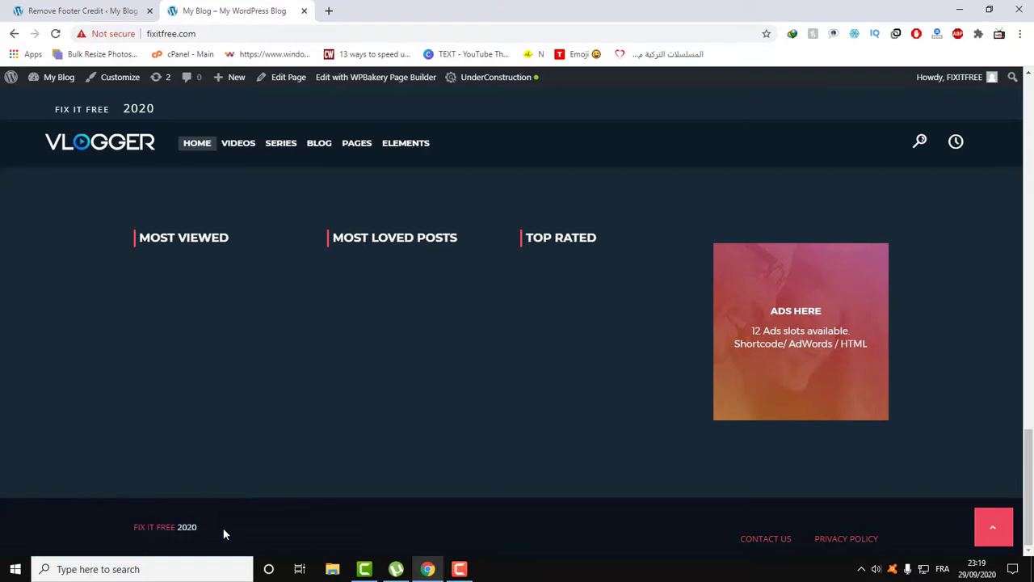